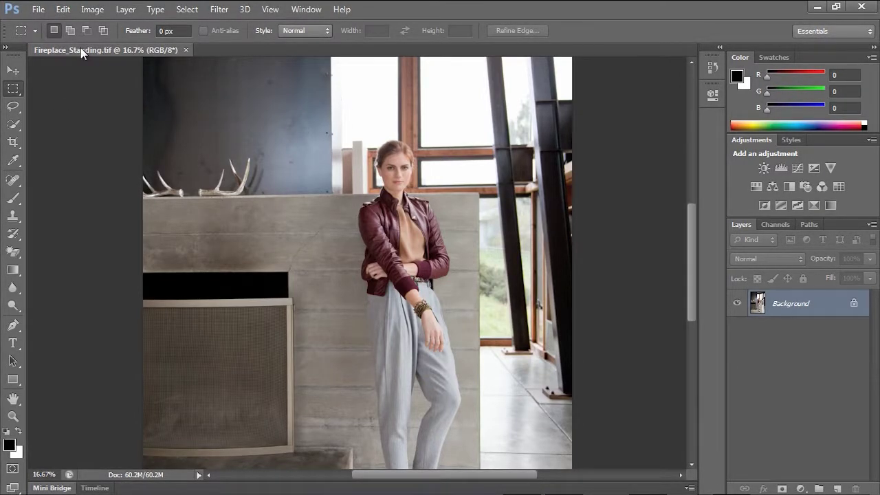
- Look through the Image and Edit menus, then bring up the Filter menu over the fireplace photo
left_click(91, 9)
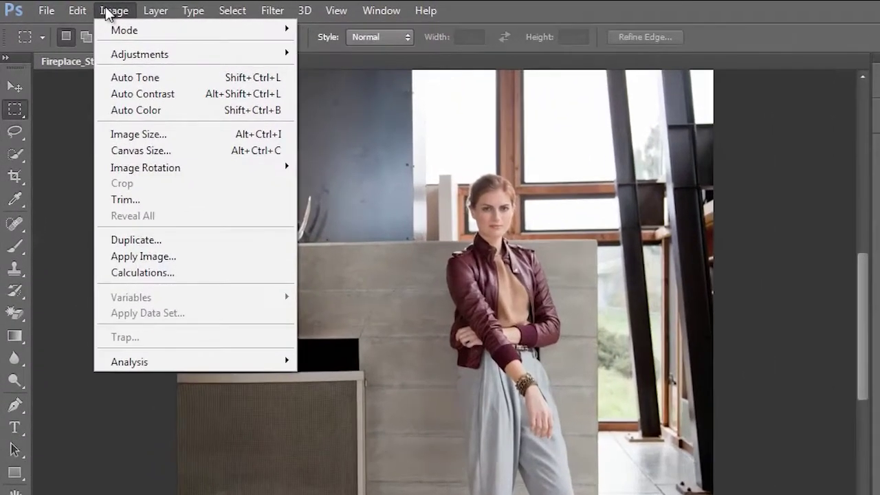
mouse_move(63, 9)
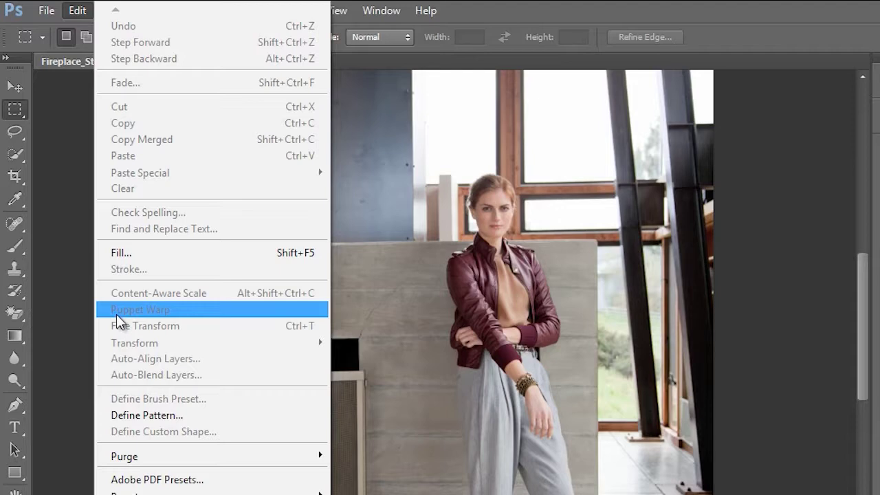
key("Escape")
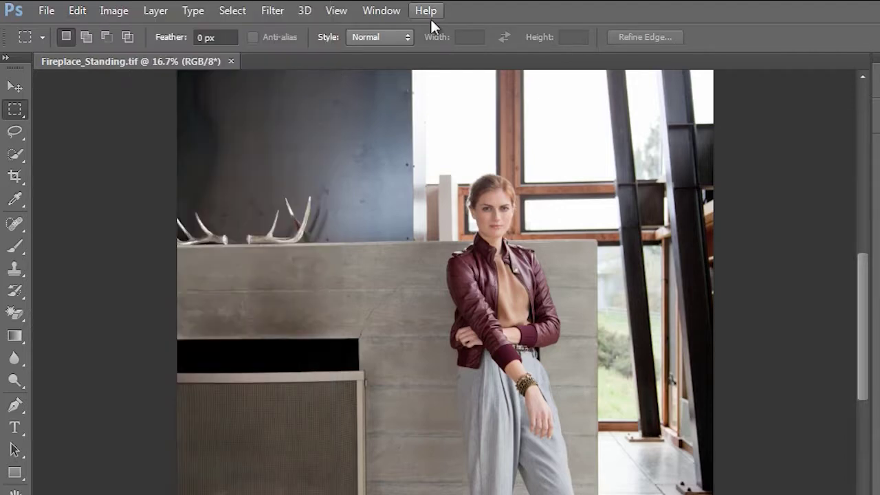
left_click(268, 11)
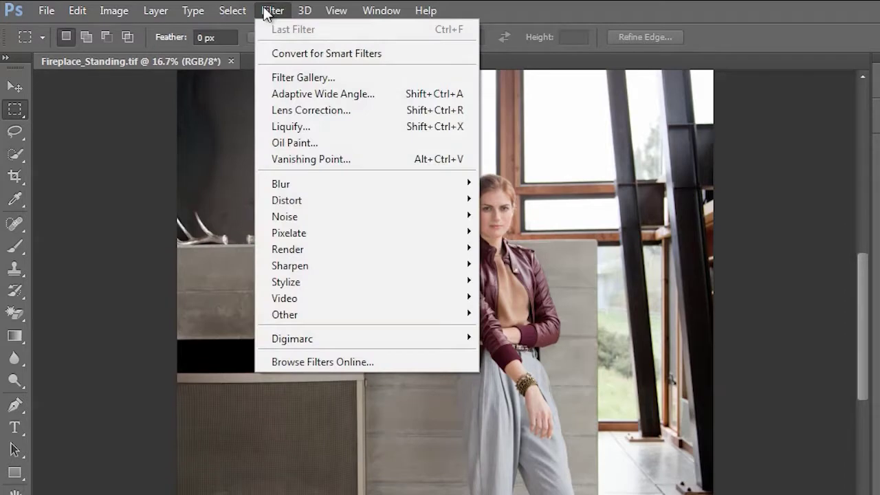
- Apply Liquify and Forward Warp the dark wall across the windows and model
left_click(343, 124)
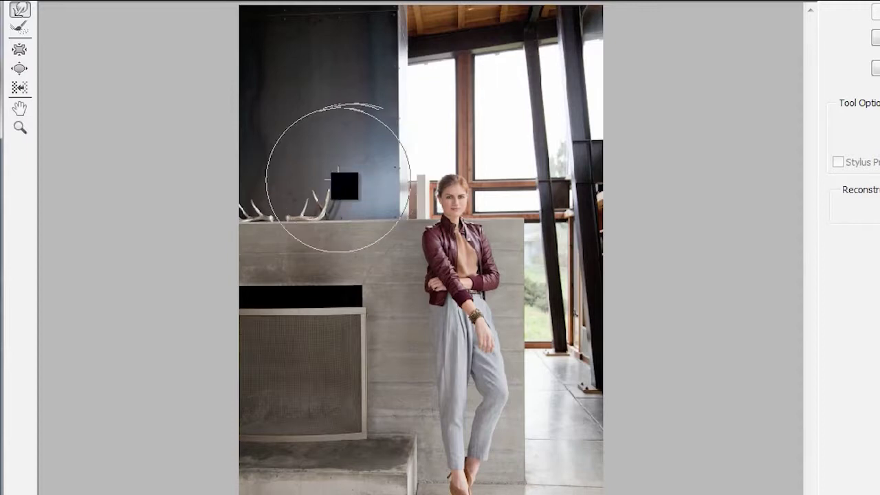
mouse_move(338, 178)
left_mouse_down()
mouse_move(529, 185)
mouse_move(483, 224)
mouse_move(327, 98)
mouse_move(420, 224)
mouse_move(282, 189)
mouse_move(229, 134)
left_mouse_up()
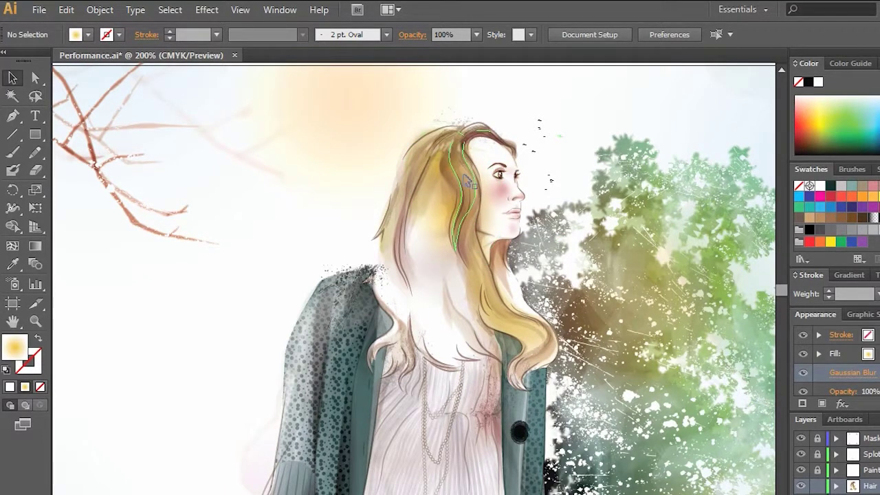
- Switch Performance.ai to Outline view, then back to full-colour Preview with Ctrl+Y
left_click(240, 10)
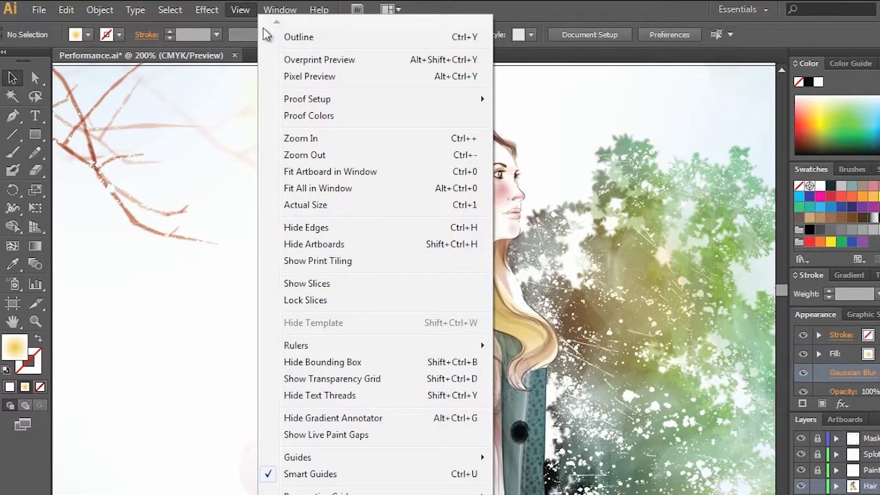
left_click(298, 37)
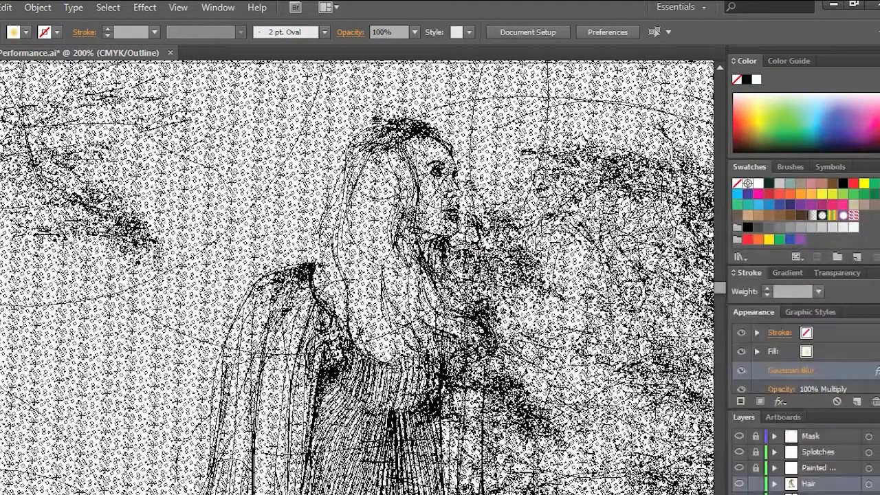
left_click(181, 18)
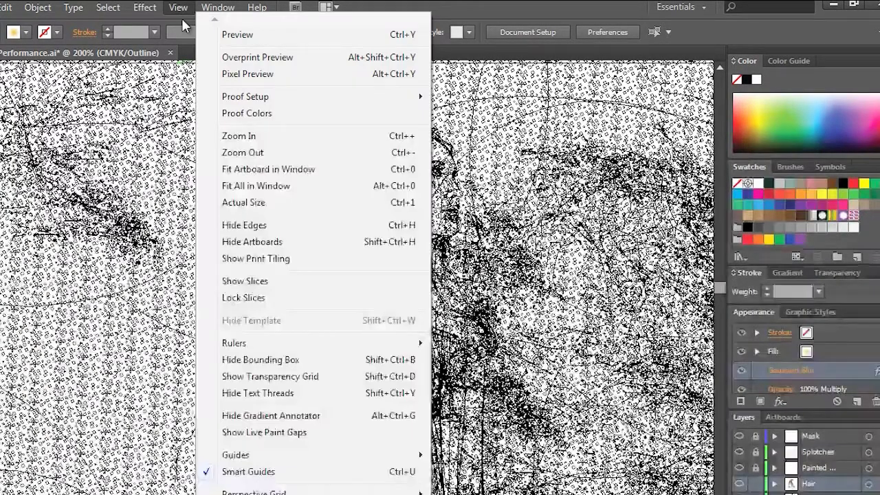
key("Escape")
key("ctrl+y")
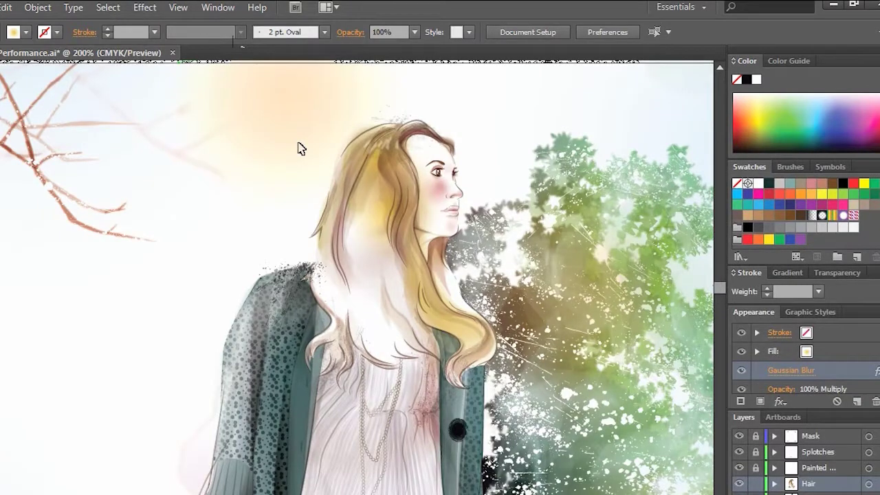
left_click(178, 7)
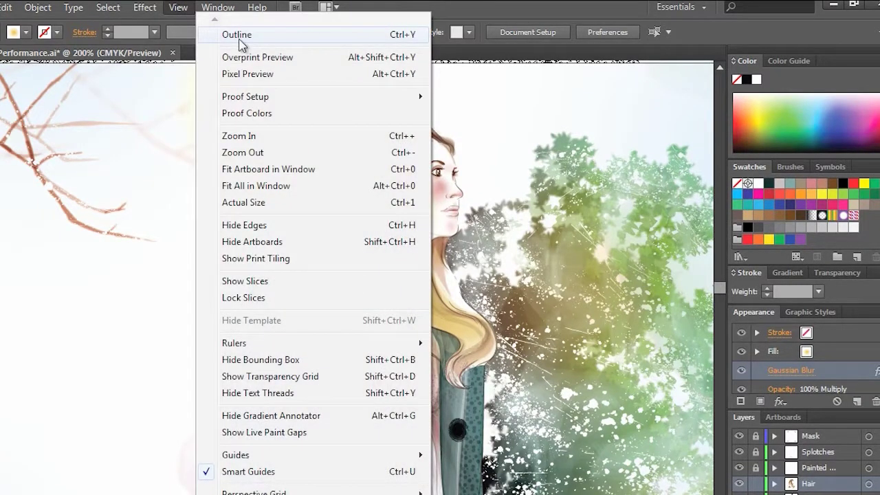
- Zoom to 400% on the woman's face and select the blurred hair shape
left_click(451, 7)
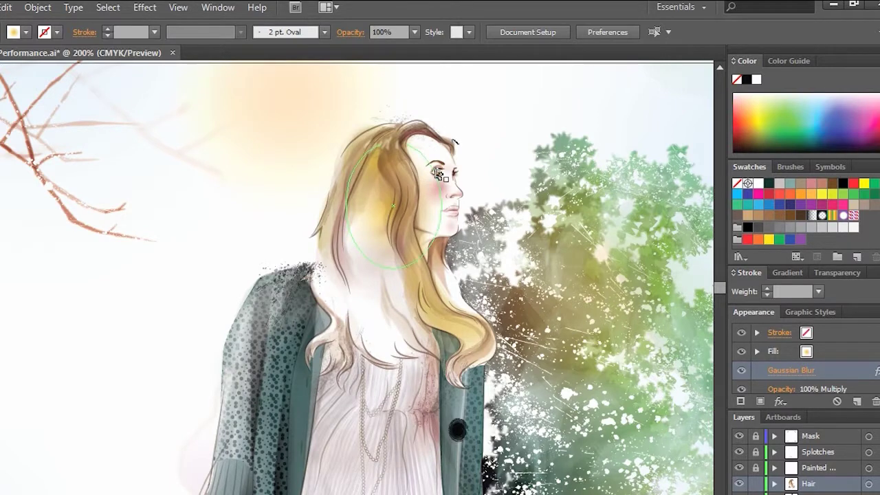
key("ctrl+plus")
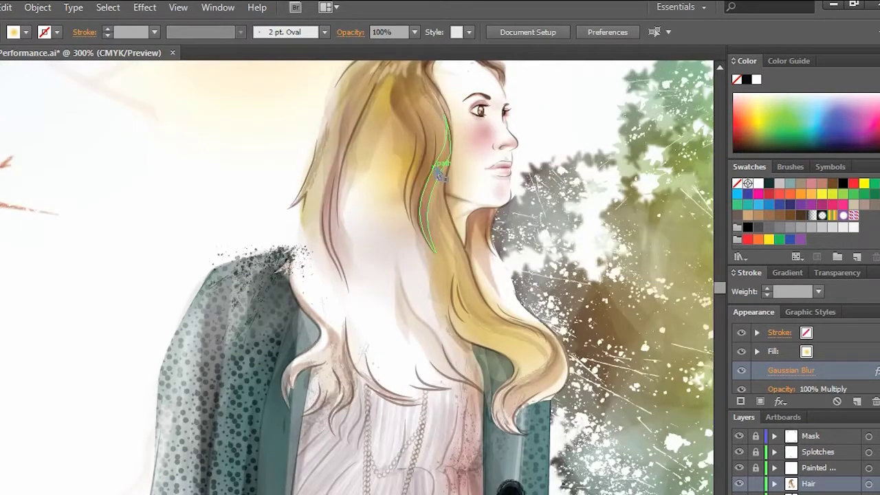
key("ctrl+plus")
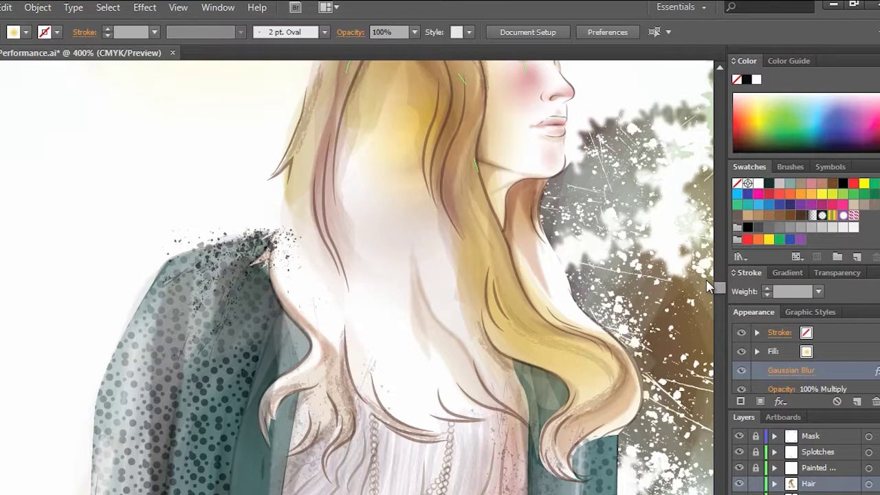
scroll(721, 290, "up", 5)
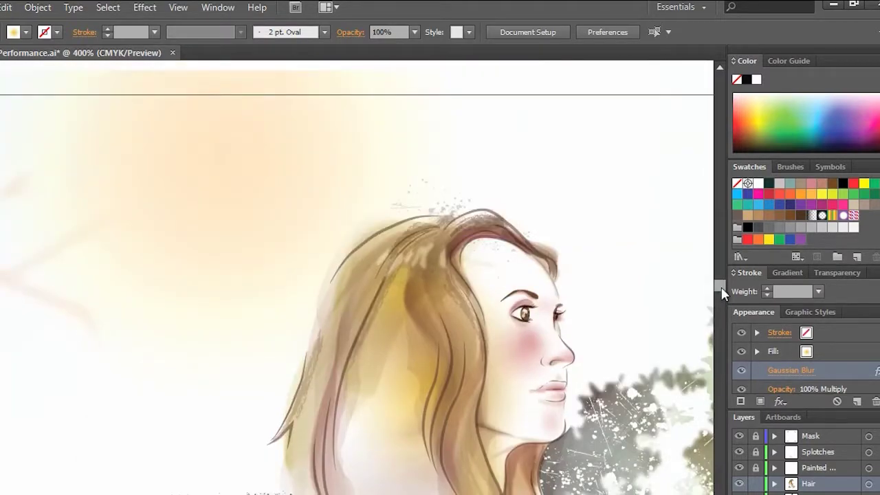
scroll(721, 289, "down", 10)
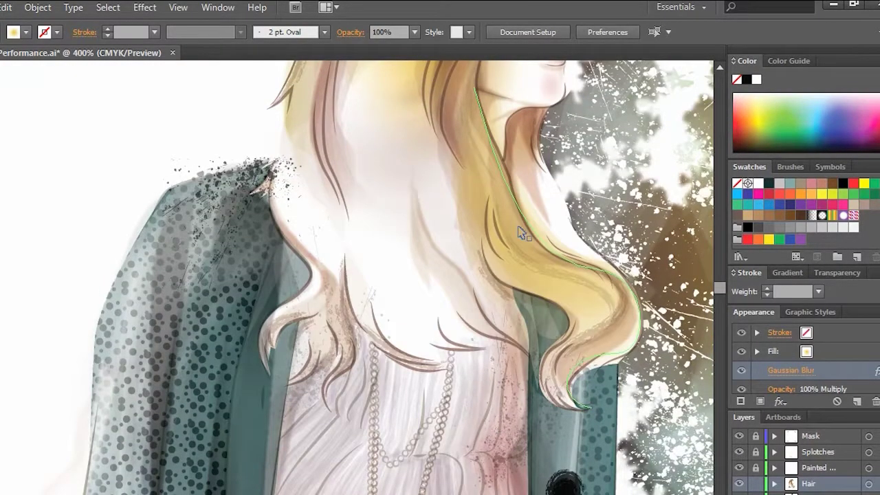
scroll(530, 229, "up", 2)
scroll(539, 223, "up", 2)
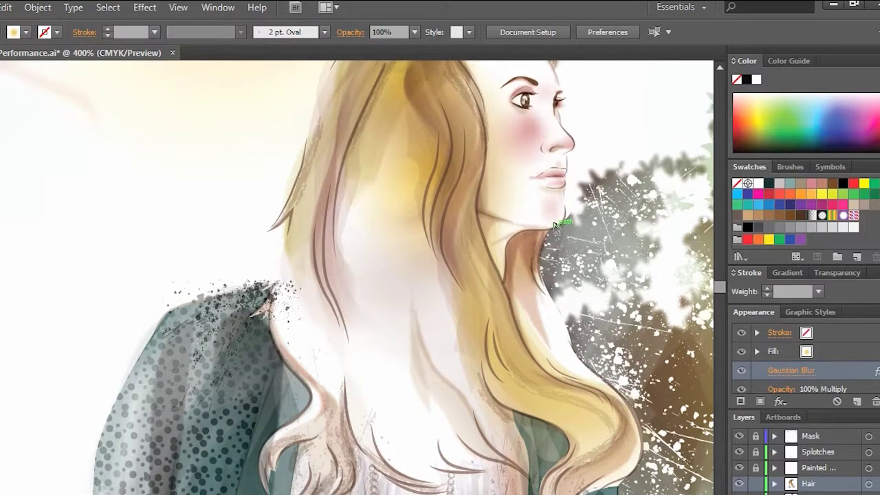
scroll(404, 241, "up", 1)
left_click(401, 240)
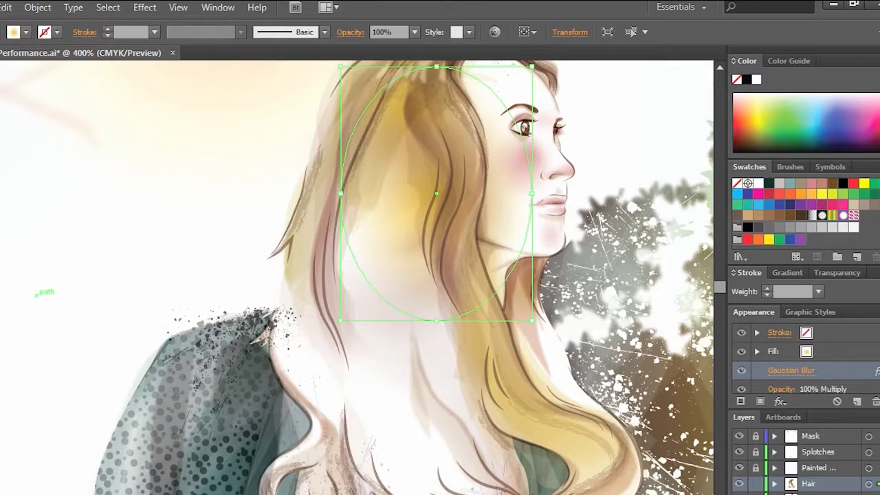
- Reduce the hair's Gaussian Blur radius from 6 to 2.6 pixels, then pan the artwork
left_click(790, 370)
left_click_drag(564, 223, 648, 215)
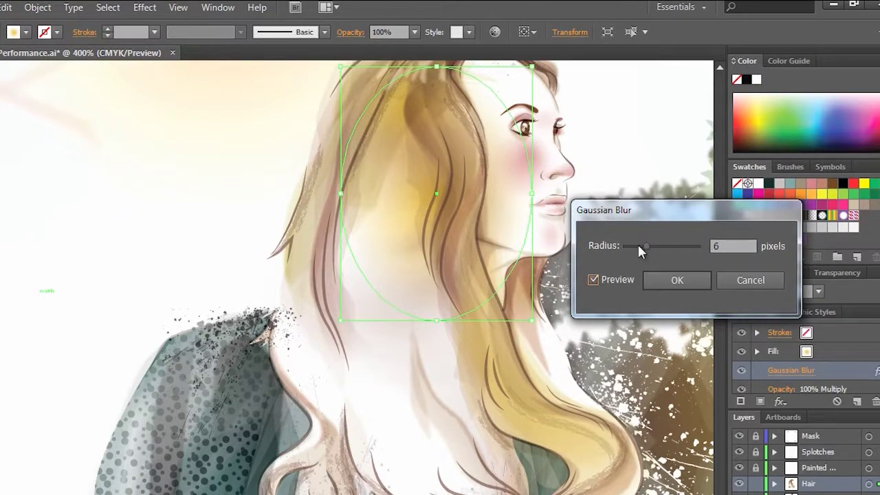
left_click_drag(638, 244, 679, 246)
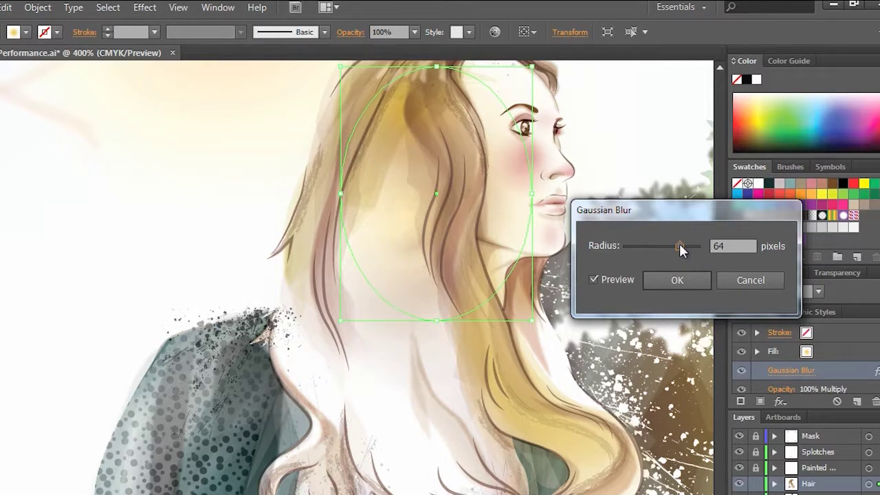
left_click_drag(681, 246, 634, 246)
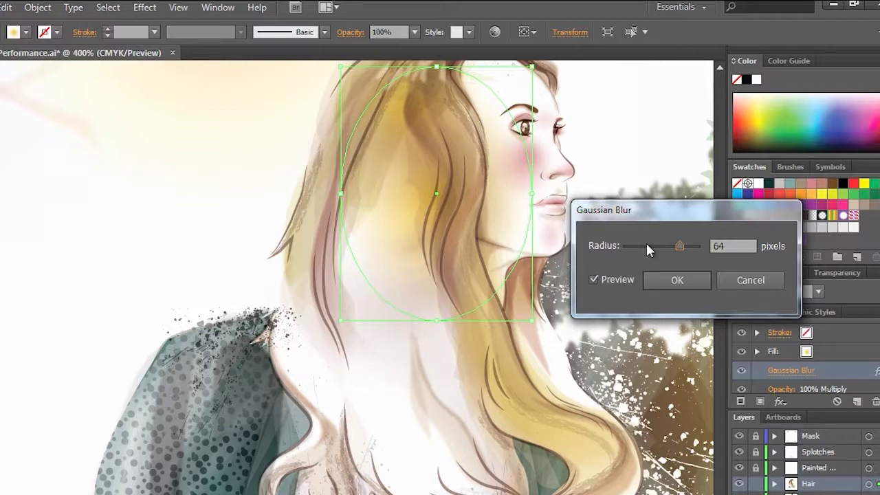
left_click_drag(647, 245, 634, 245)
left_click(678, 283)
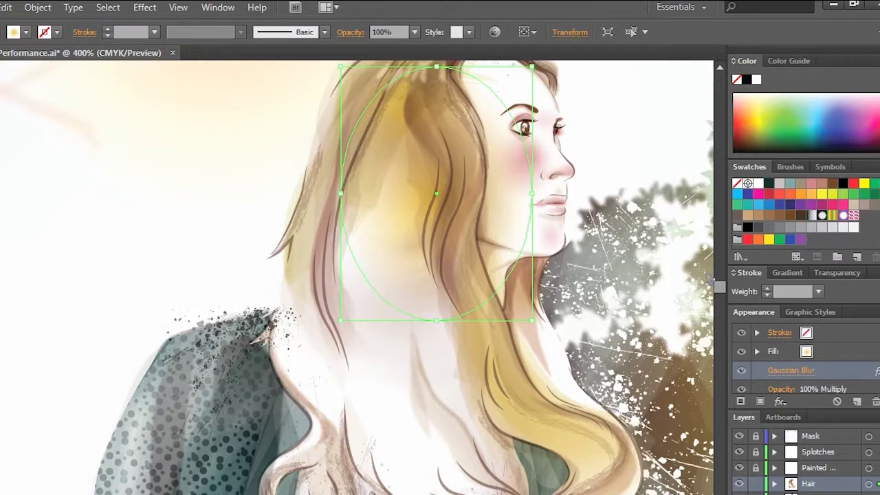
left_click_drag(434, 323, 352, 394)
key("v")
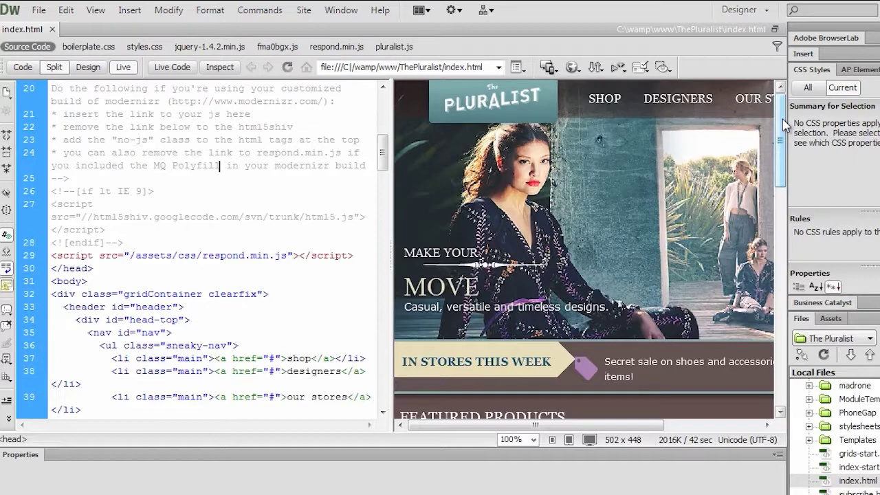
- Show the site's files on the remote server in the Files panel
left_click(304, 11)
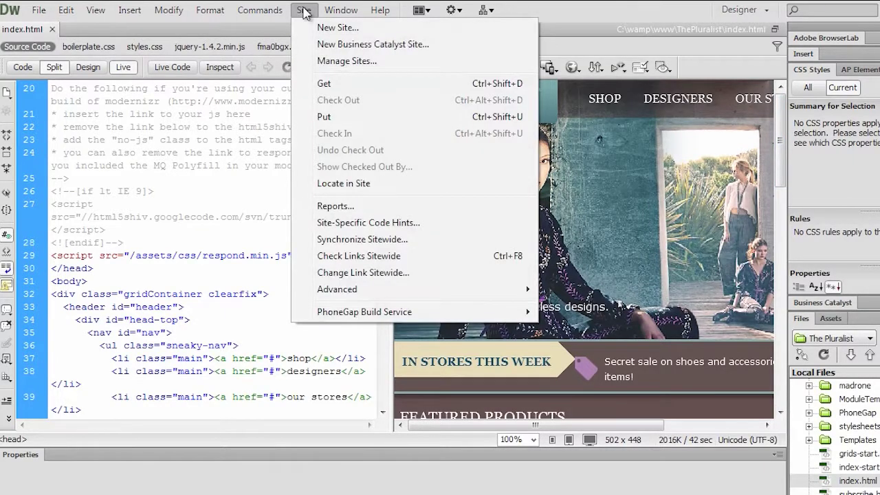
left_click(306, 9)
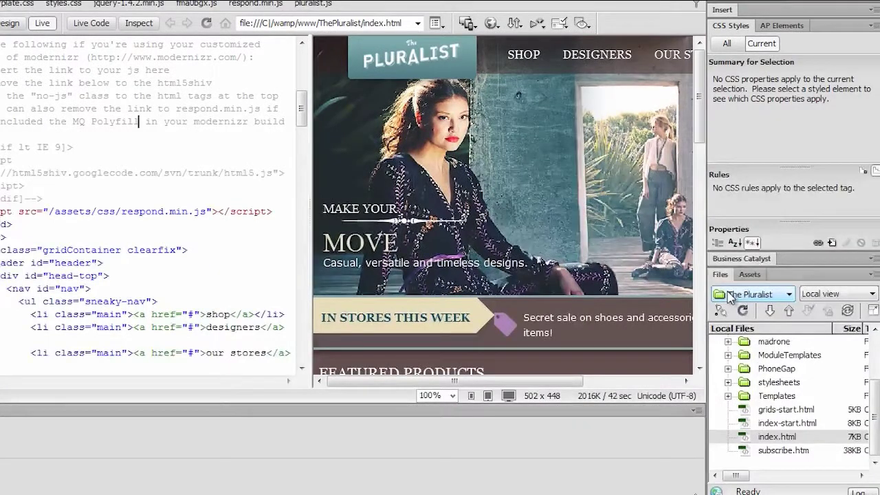
left_click(809, 293)
left_click(822, 317)
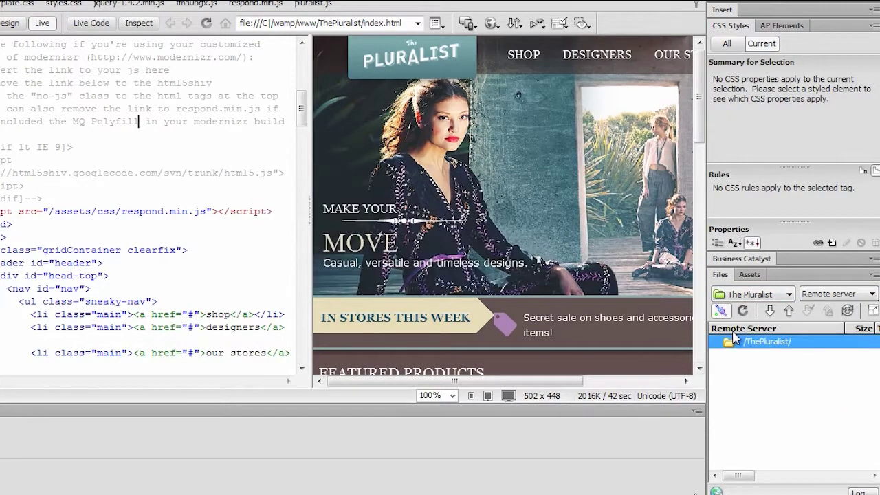
- Return to Local view and select all nine items from subscribe.htm up to madrone
left_click(816, 296)
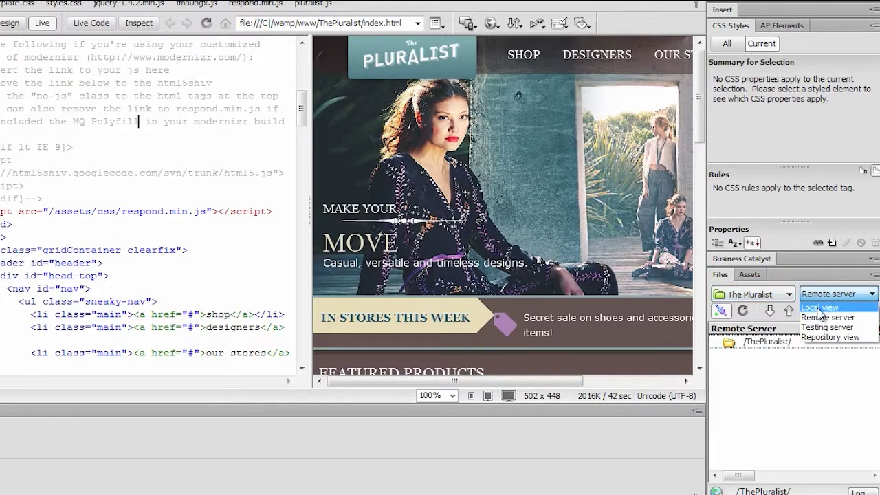
left_click(819, 307)
left_click(746, 452)
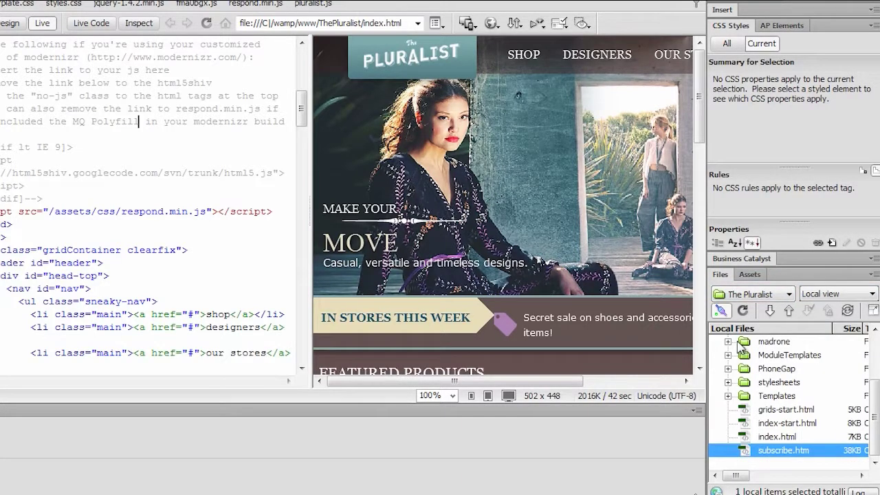
left_click(746, 344, "shift")
- Put the selected files on the remote server, including their dependent files
right_click(747, 346)
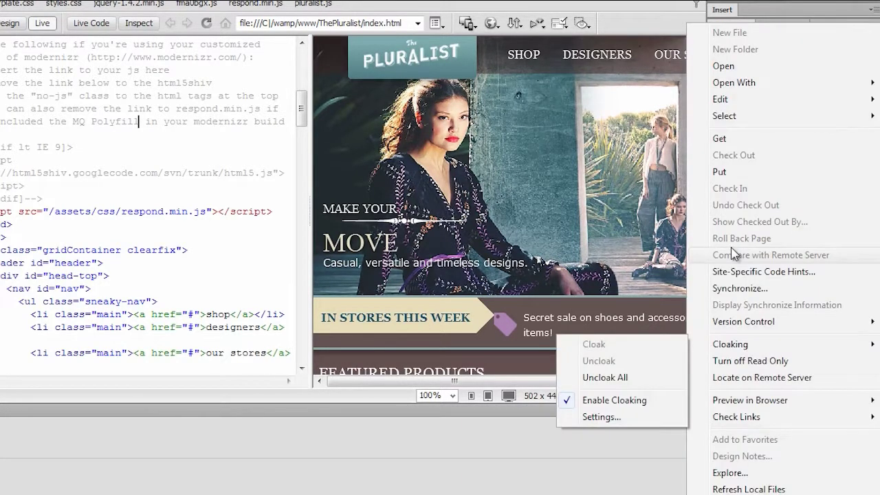
left_click(719, 171)
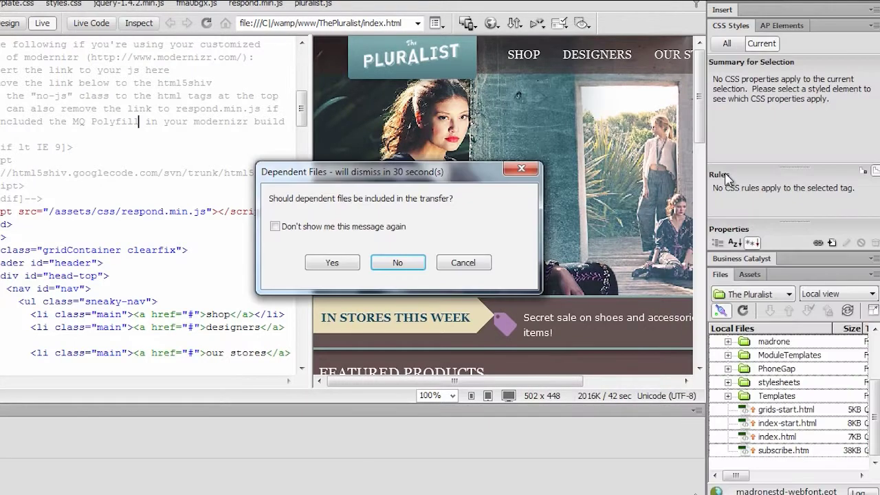
left_click(332, 264)
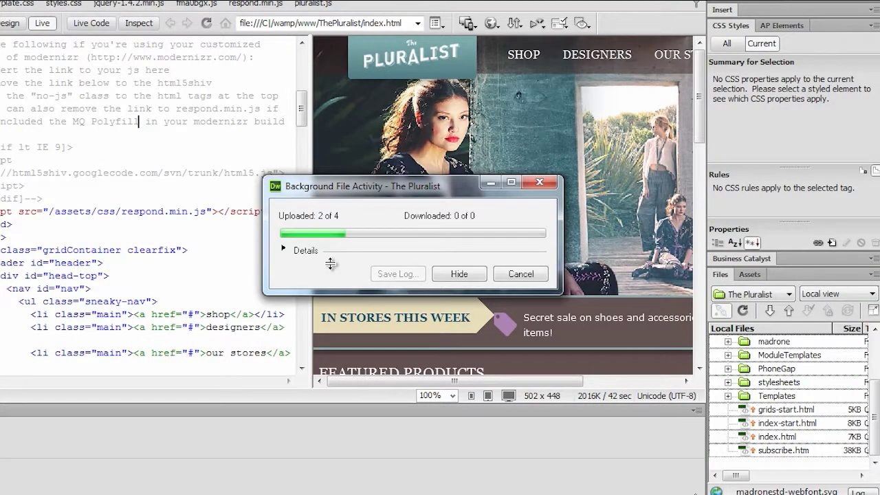